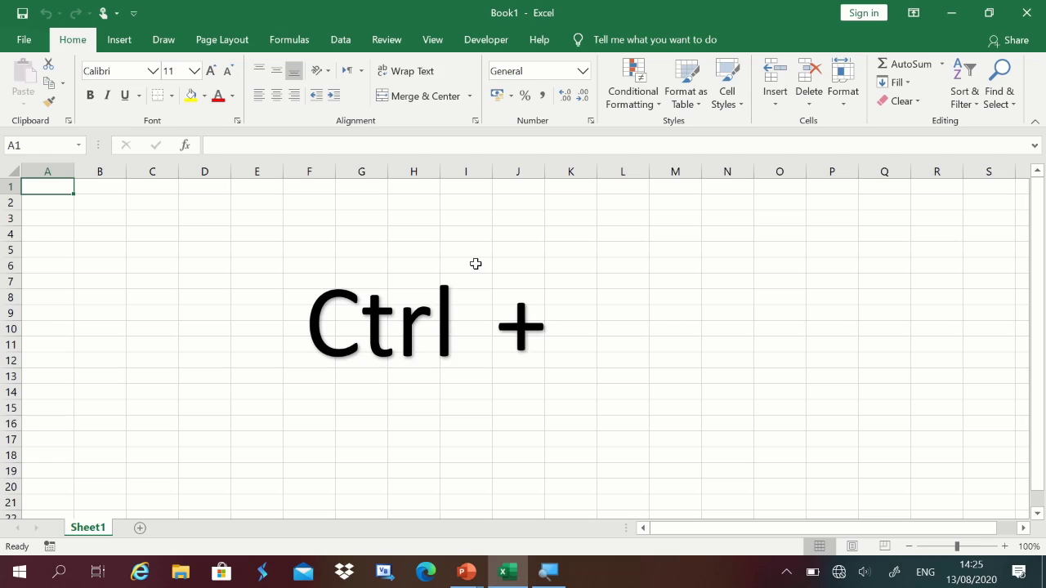
key(ctrl+s)
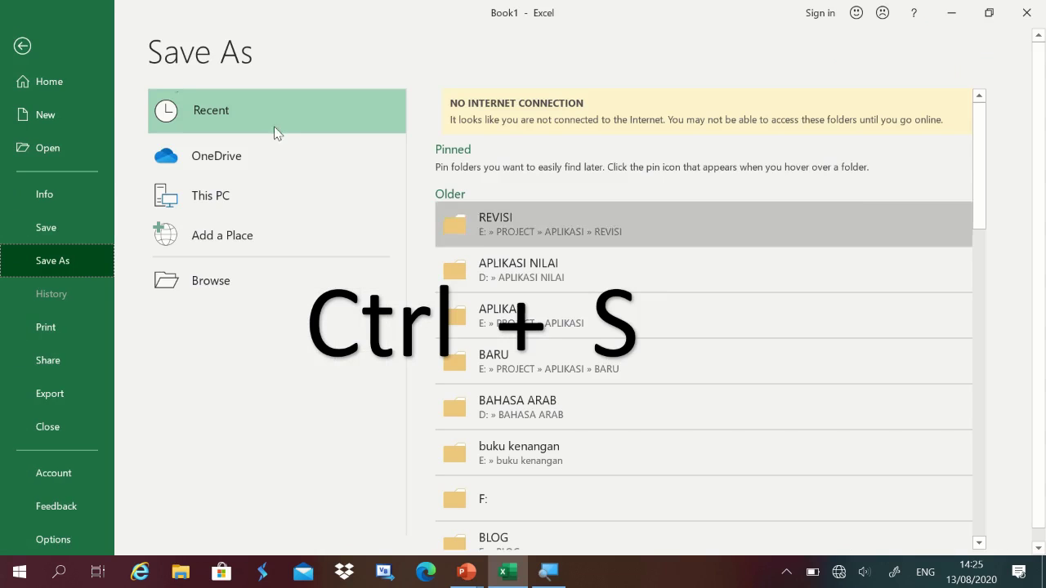
click(20, 53)
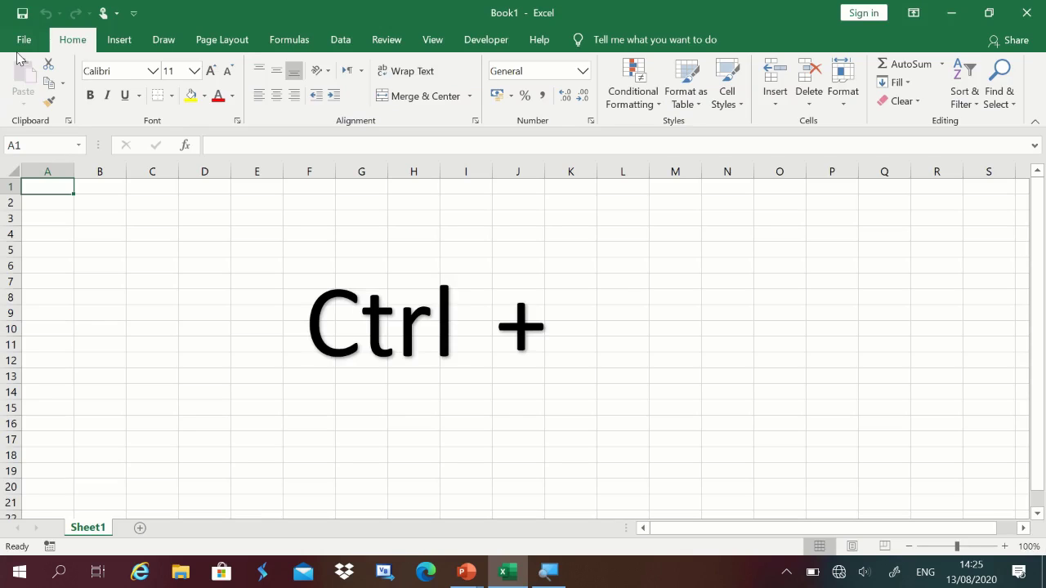
key(ctrl+s)
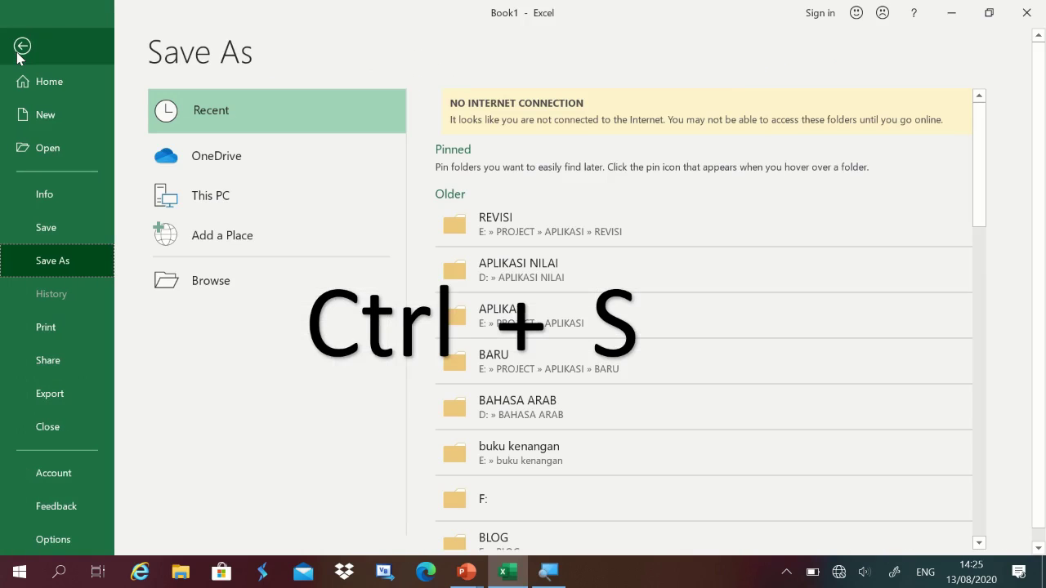
click(22, 47)
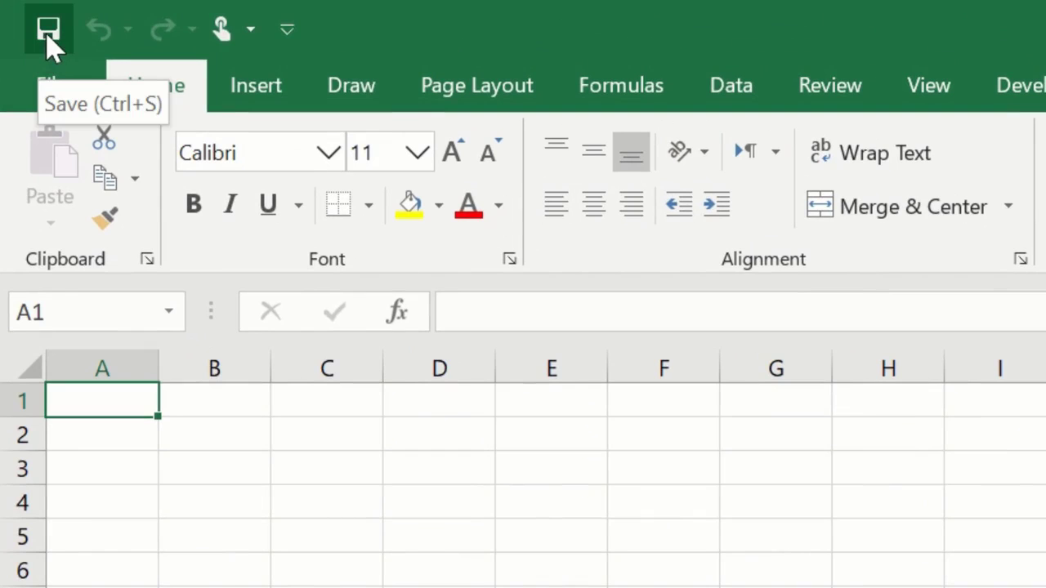
click(48, 37)
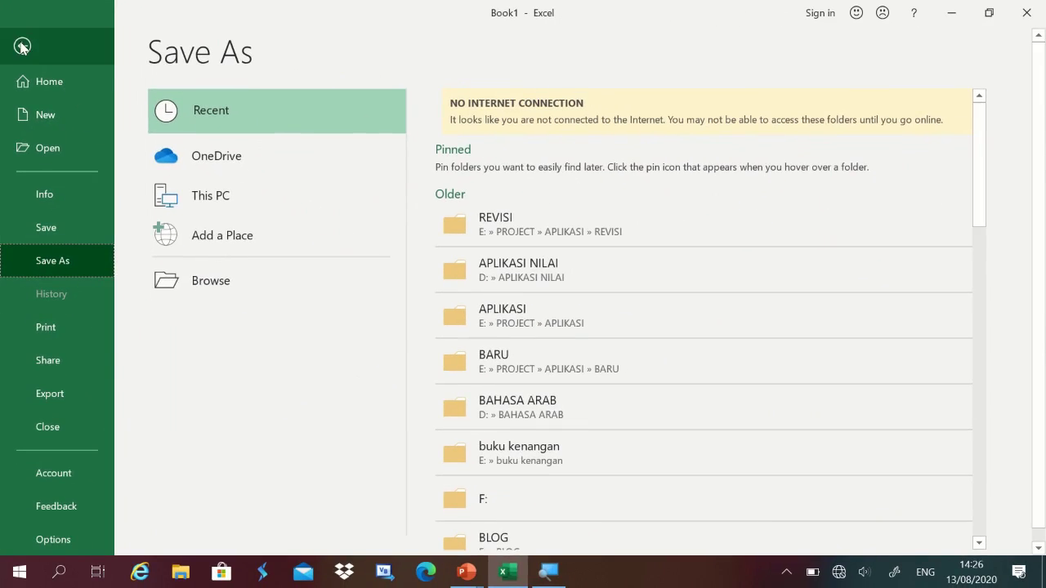
click(22, 46)
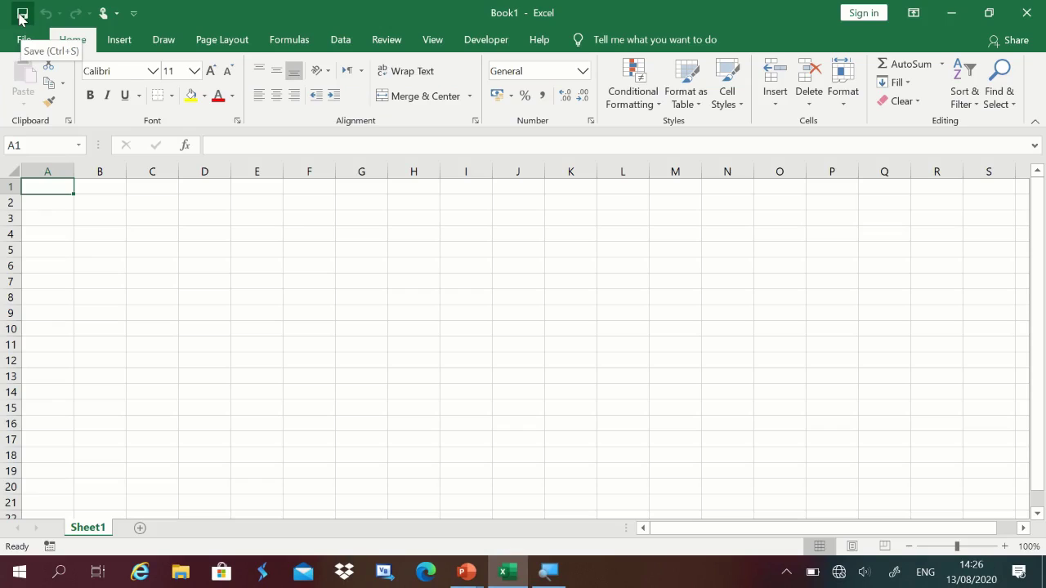
click(23, 15)
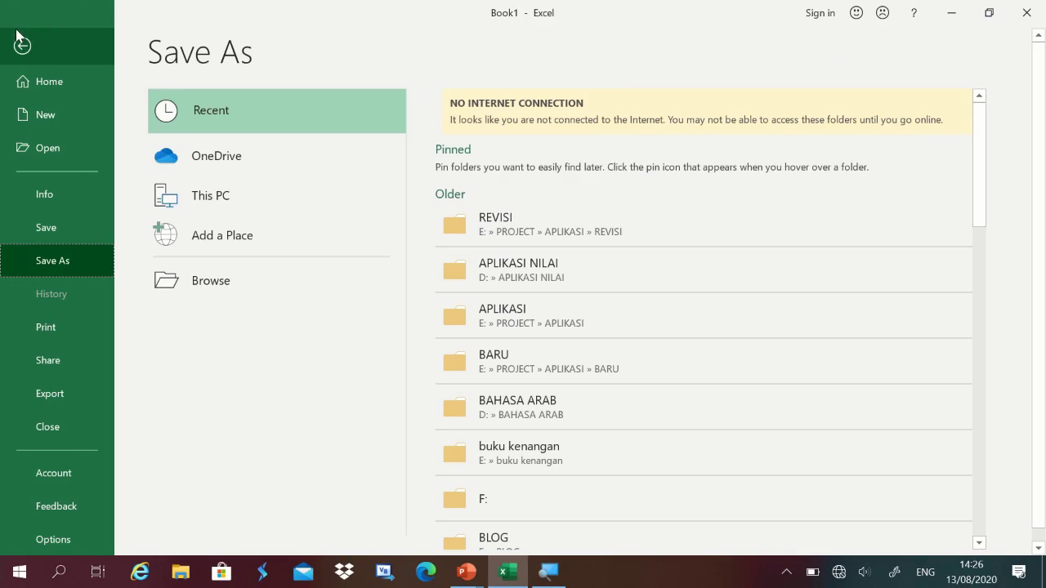
click(22, 47)
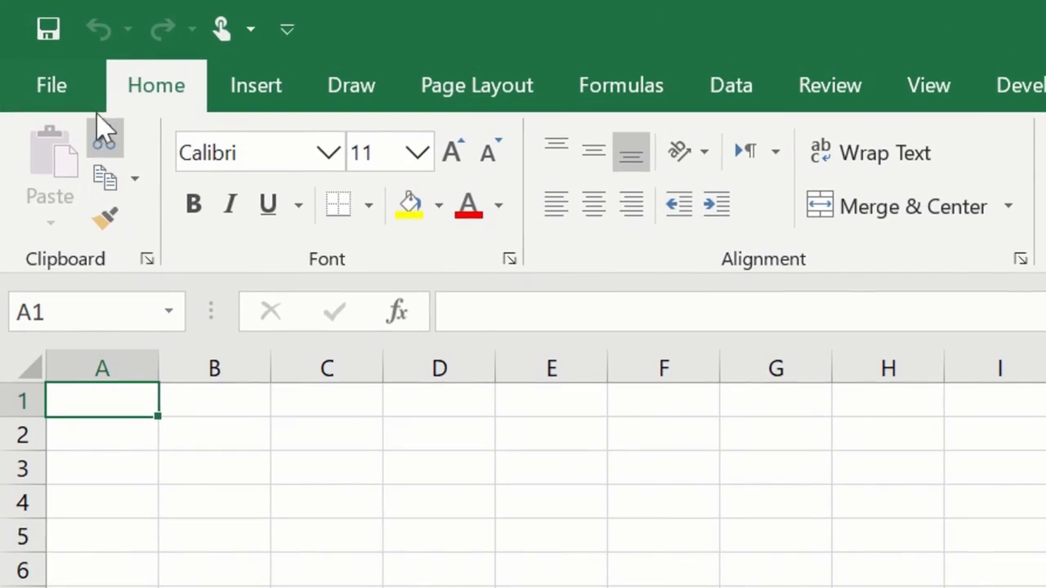
- Open the Save As page and review the OneDrive, This PC, Recent and Add a Place save locations
click(51, 90)
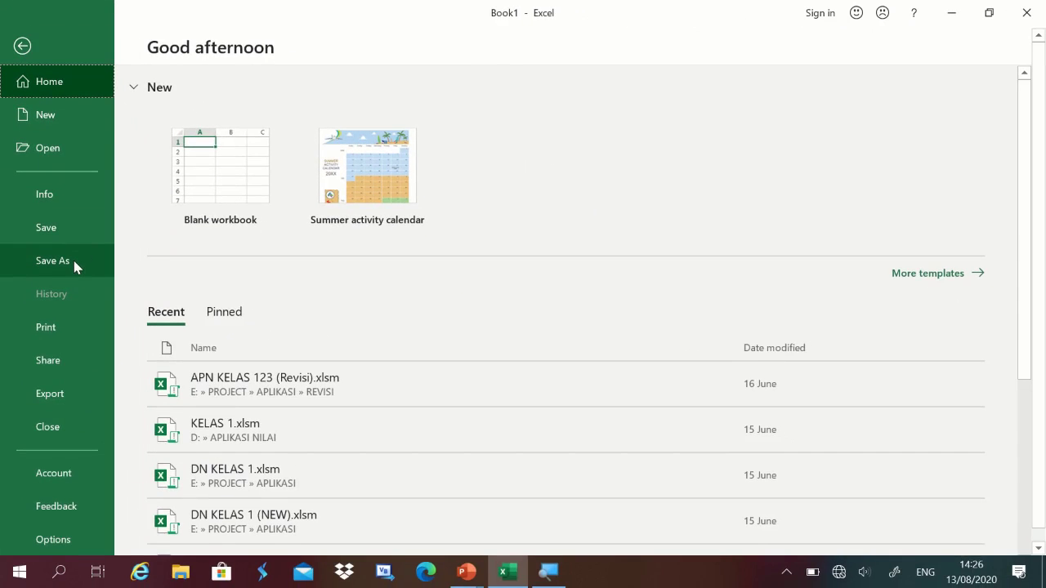
click(73, 263)
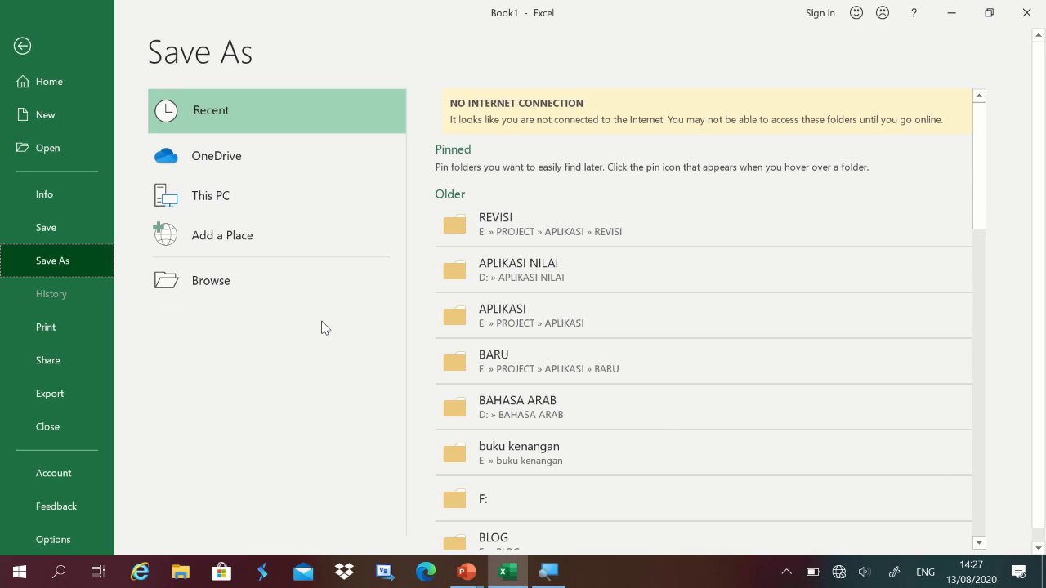
click(286, 153)
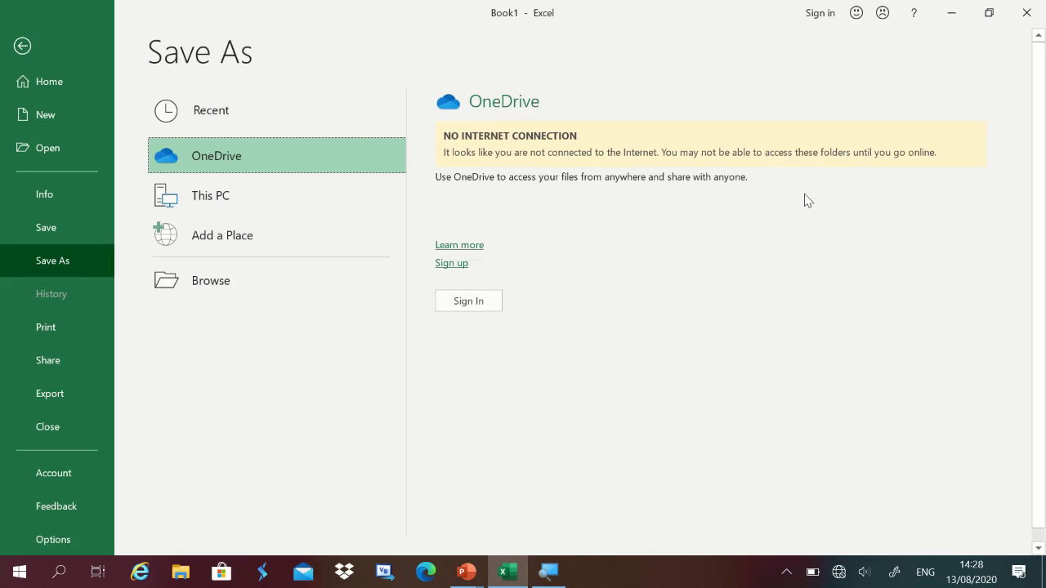
click(270, 204)
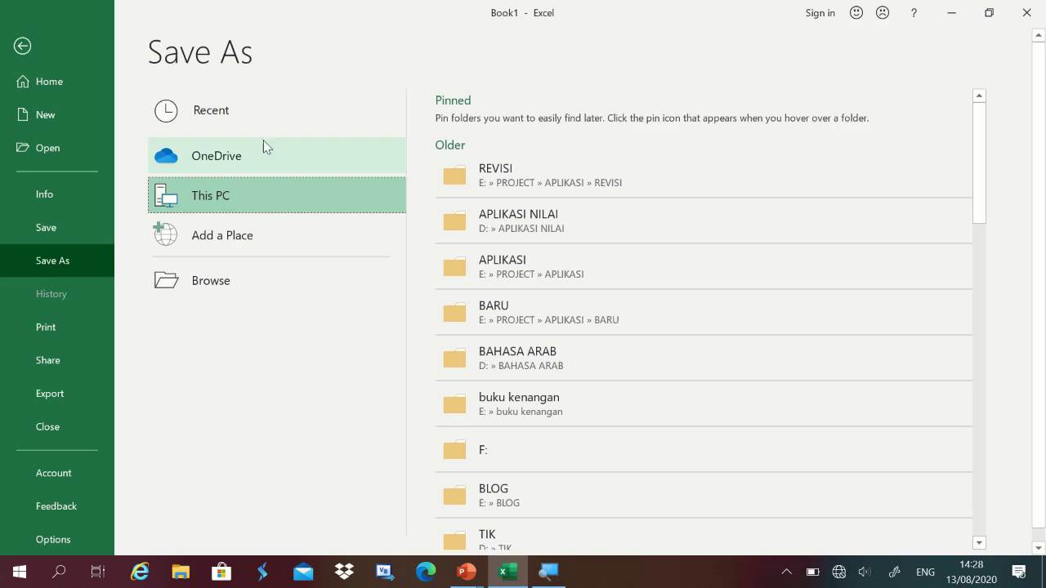
click(260, 115)
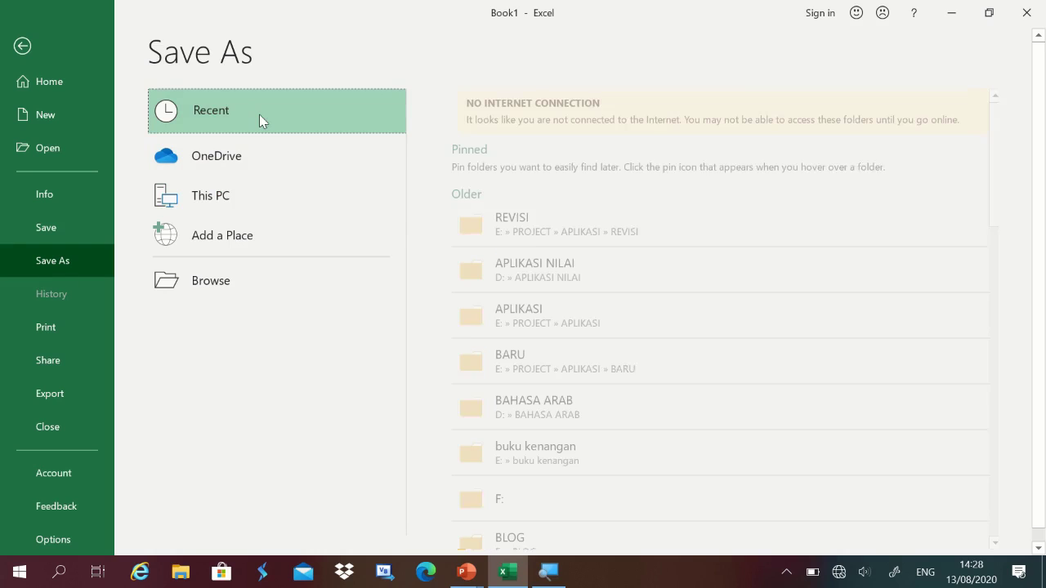
click(269, 200)
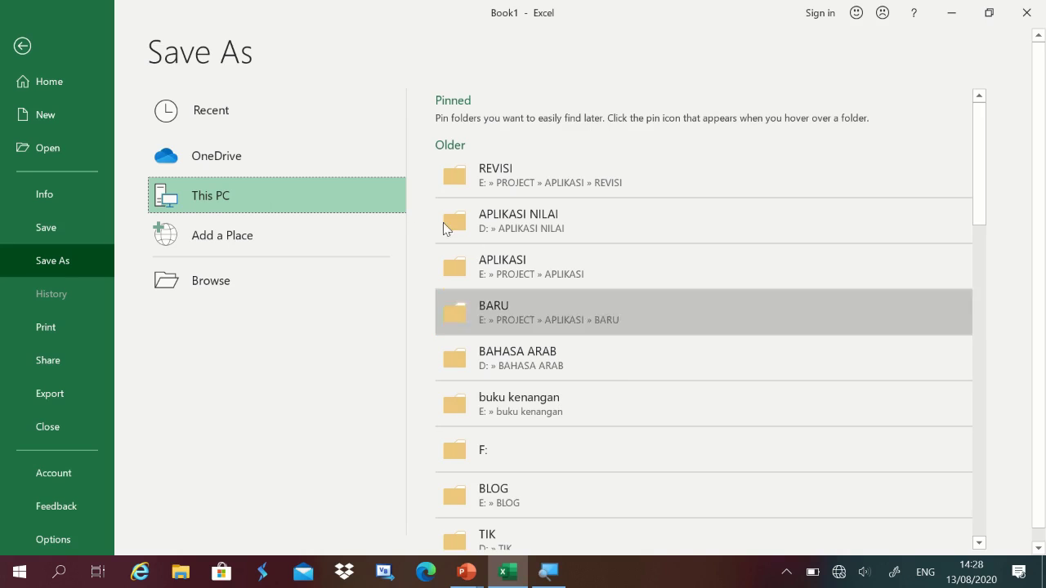
click(219, 109)
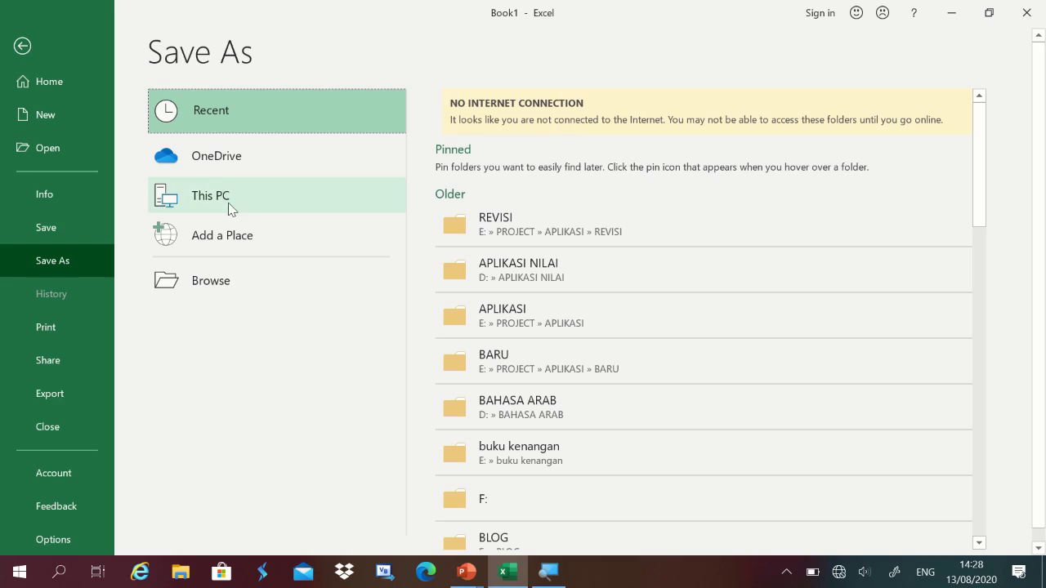
click(300, 200)
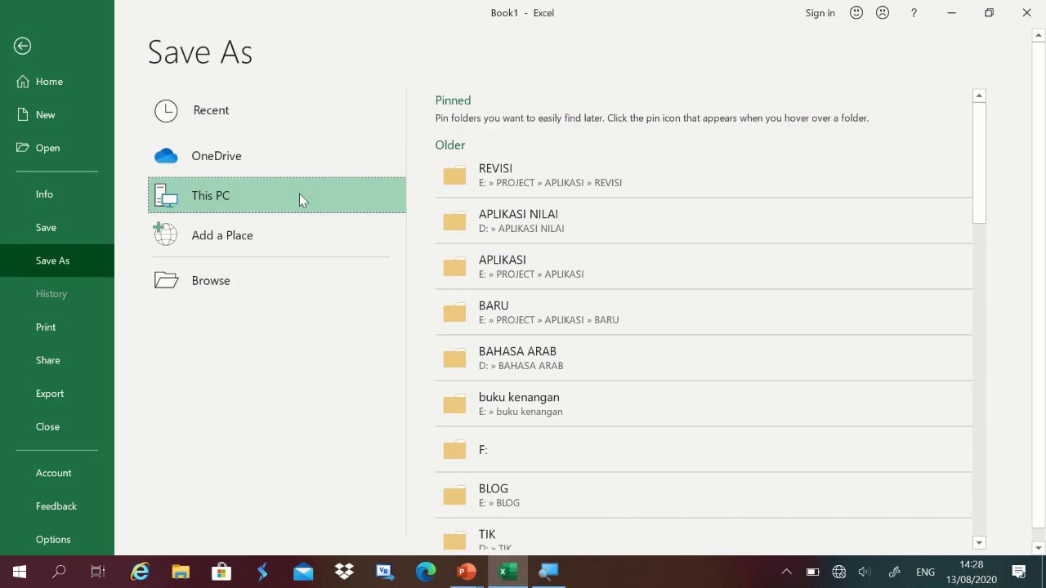
click(270, 235)
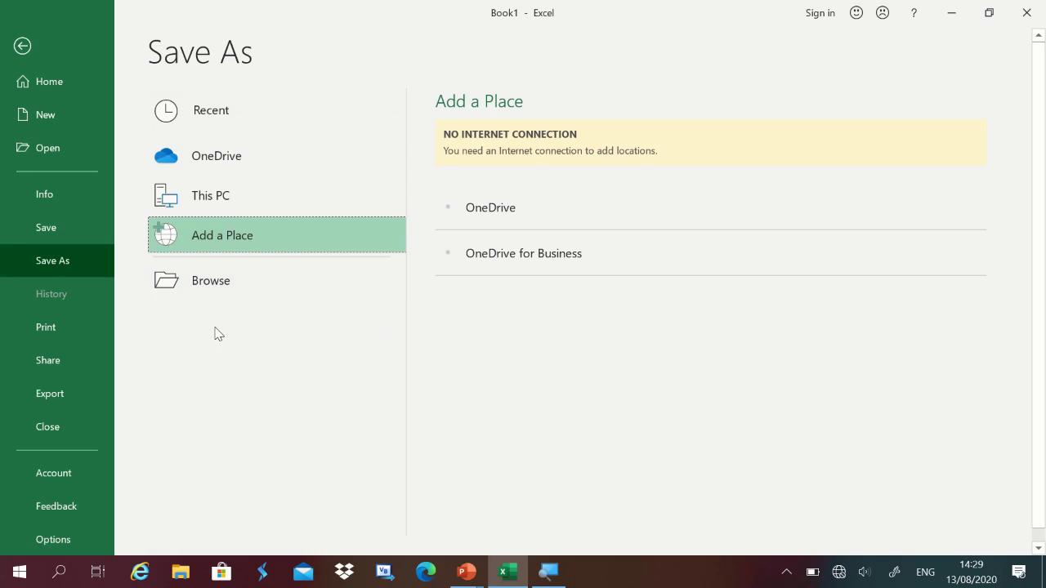
- Browse for a folder to save the workbook in and reposition the Save As dialog
click(171, 284)
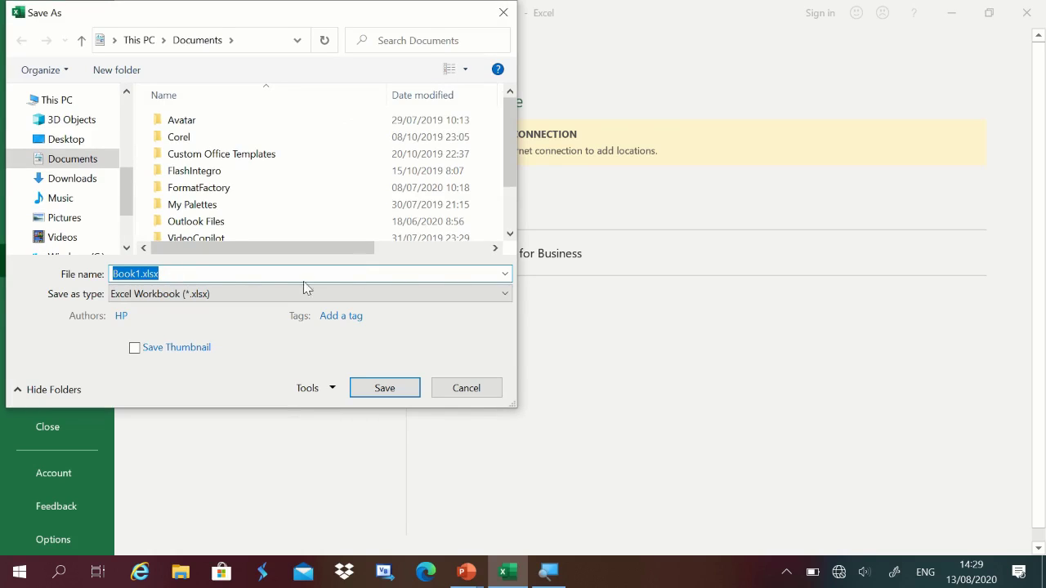
scroll(512, 147, down, 1)
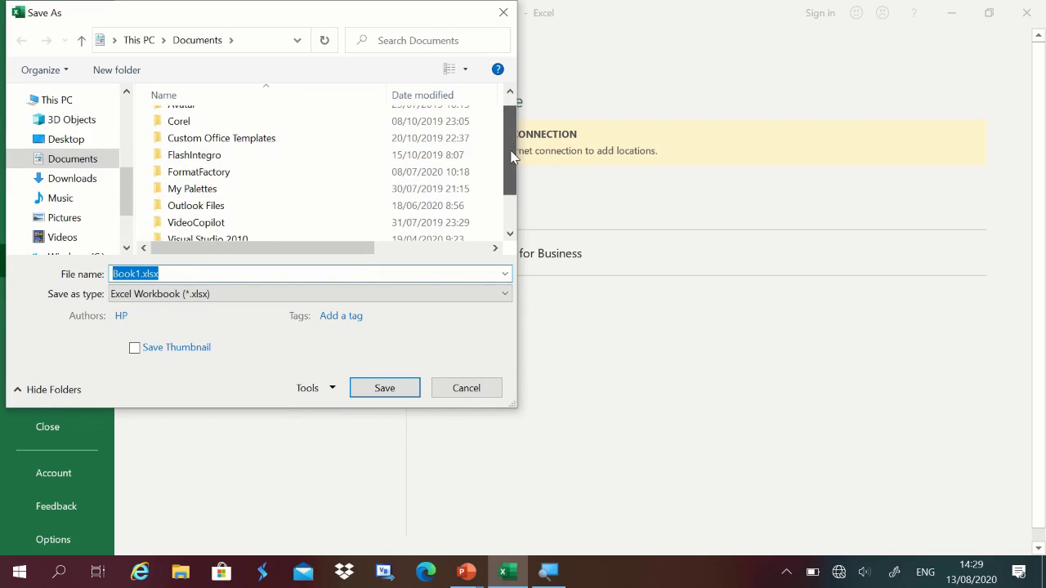
scroll(513, 147, up, 1)
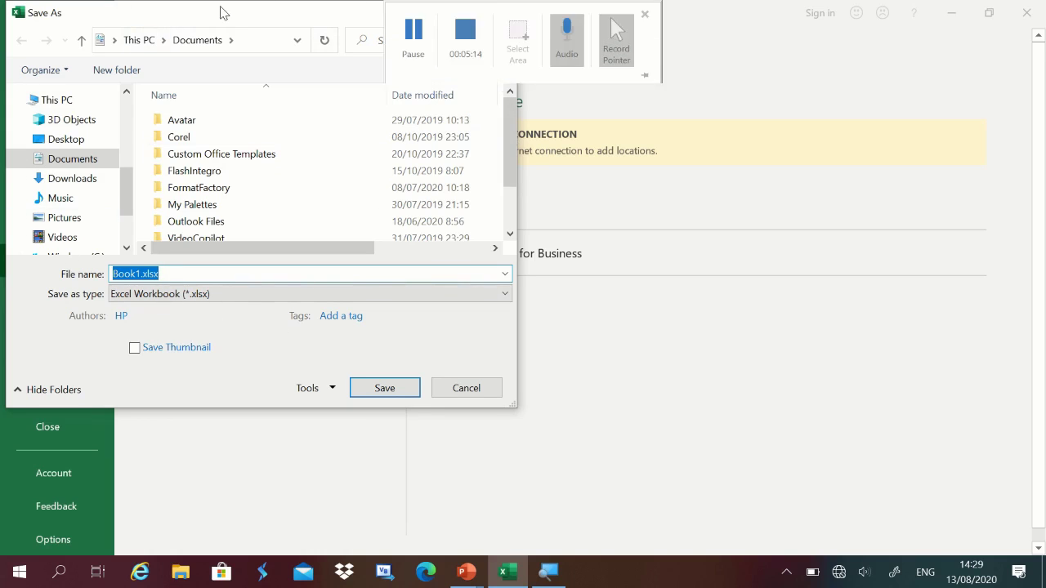
drag(198, 14, 341, 51)
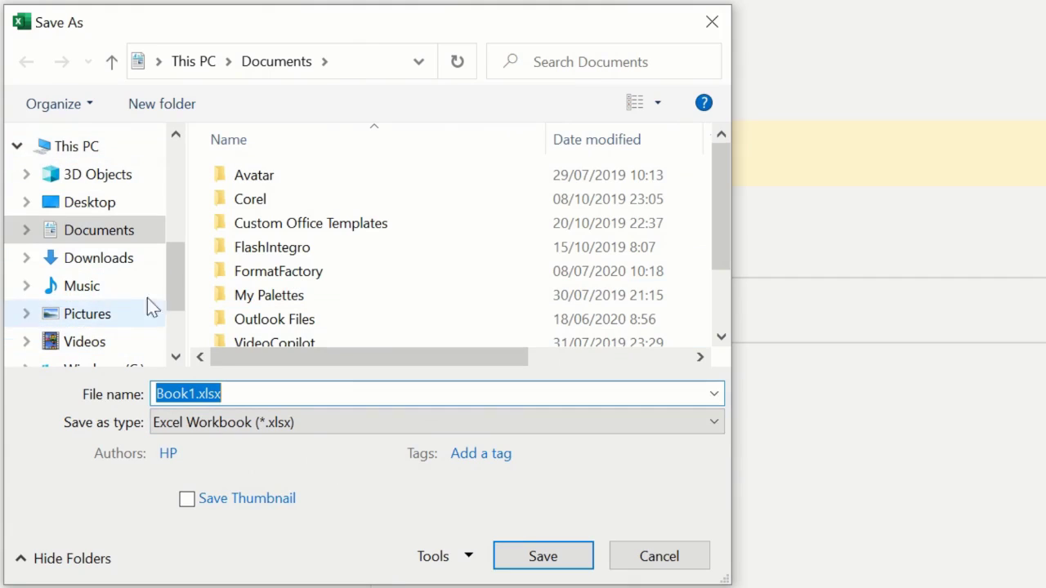
- Examine the folders on Windows (C:), Local Disk (D:) and Local Disk (E:) as possible save locations
drag(178, 272, 181, 320)
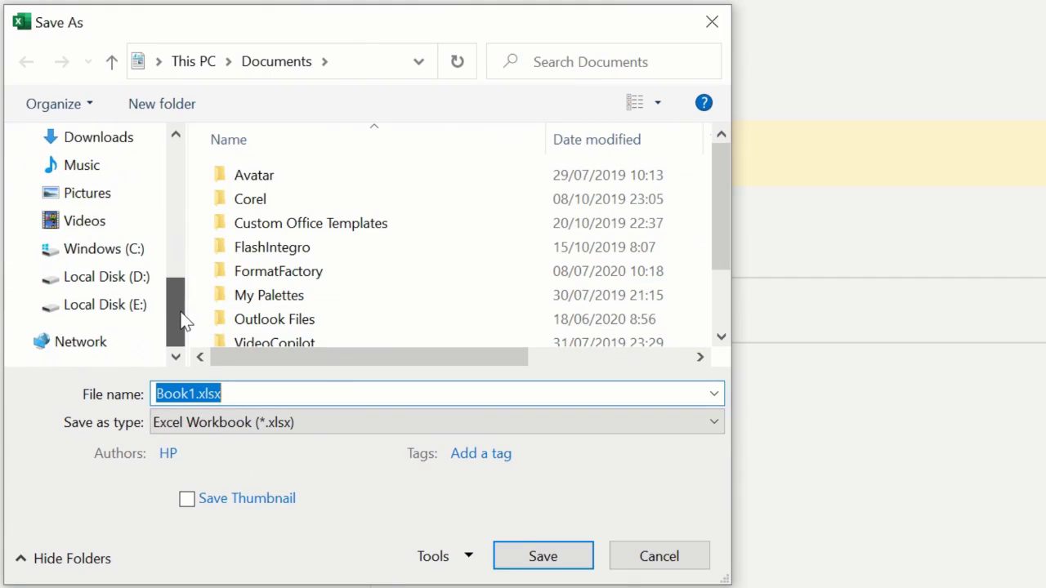
click(103, 254)
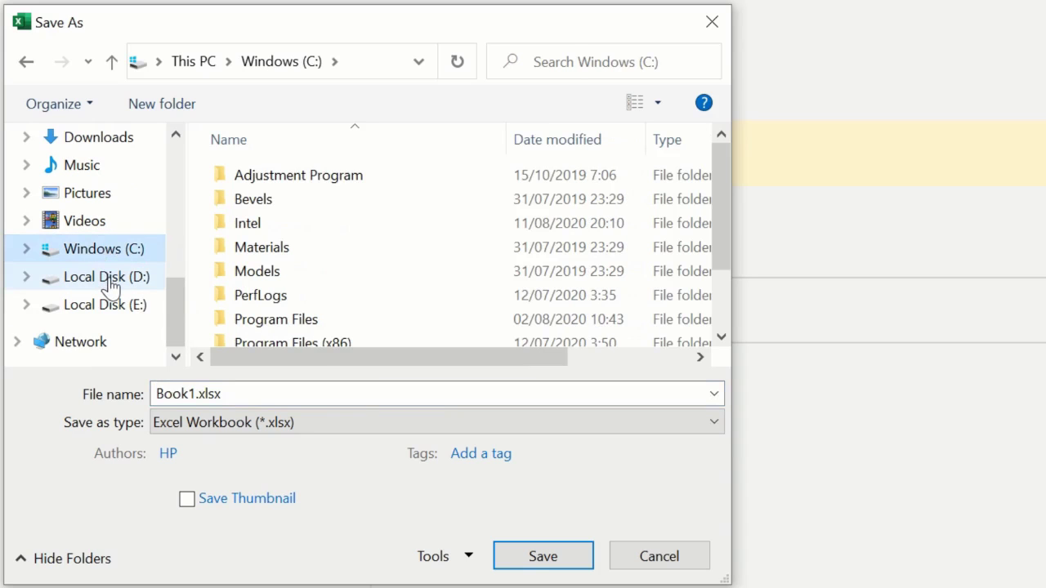
click(110, 282)
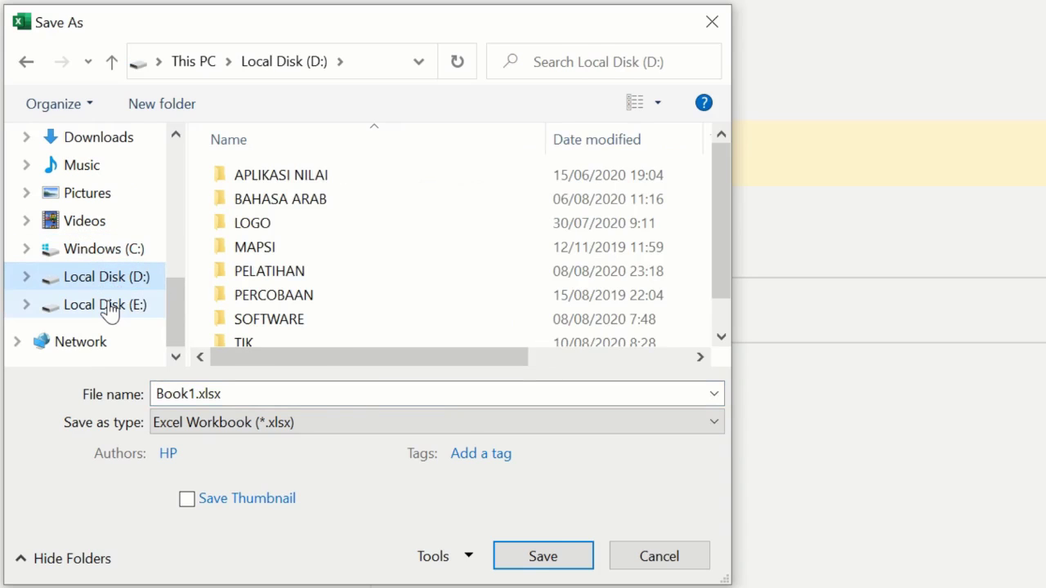
click(110, 309)
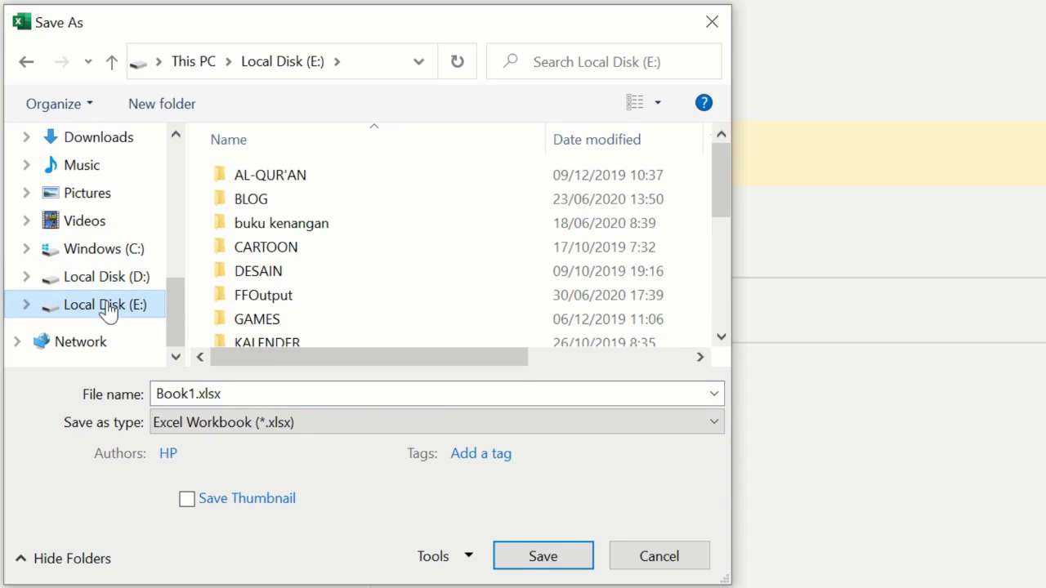
click(99, 255)
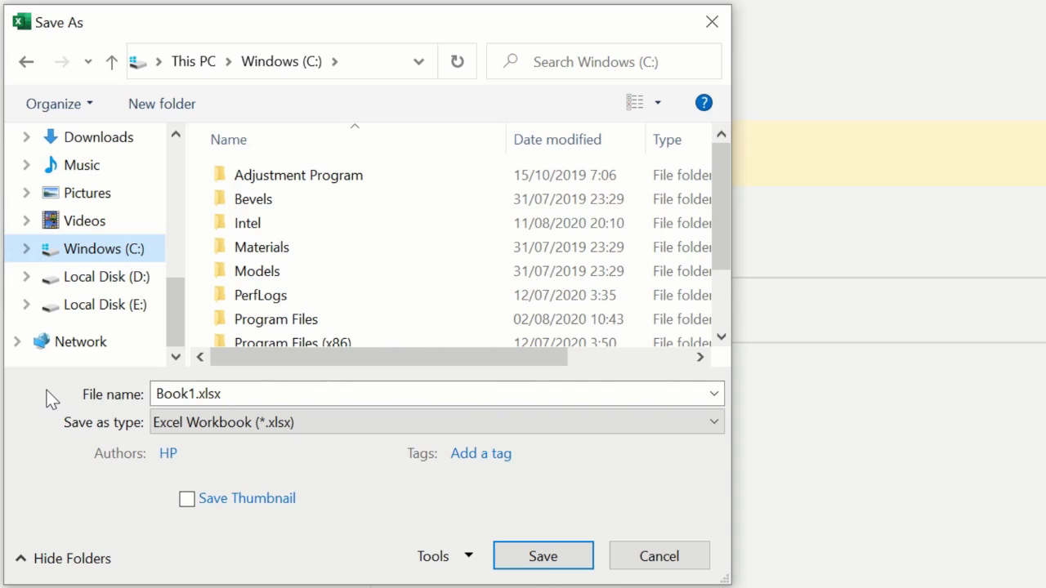
click(123, 281)
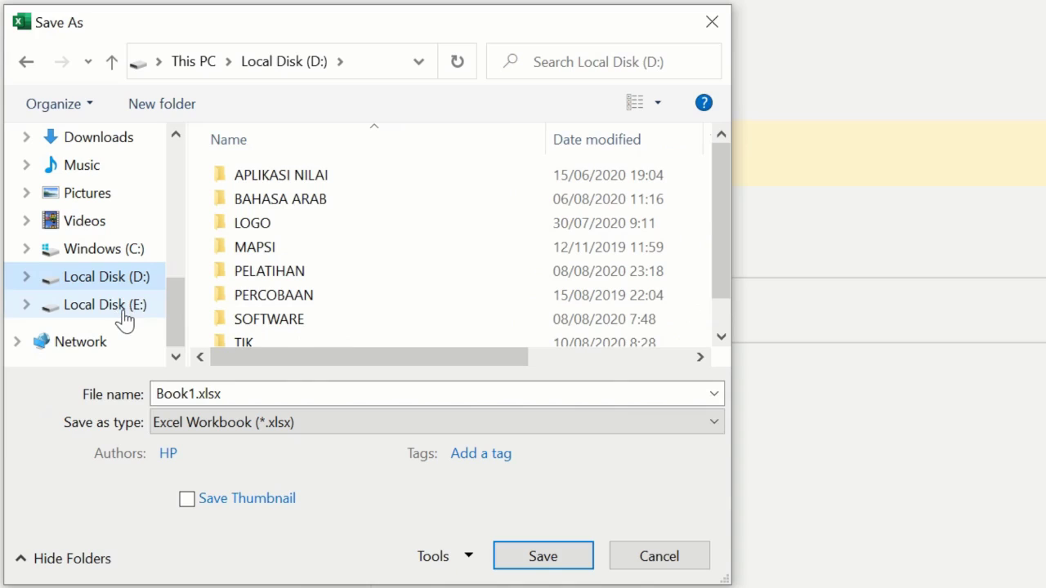
click(124, 309)
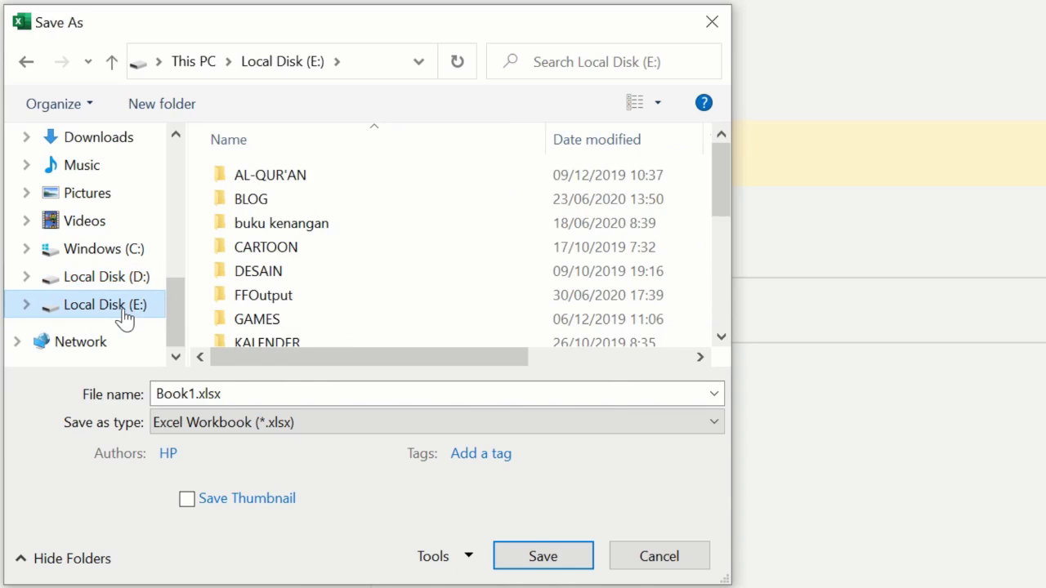
- Open the TIK folder on Local Disk (D:) as the save location for the workbook
click(121, 278)
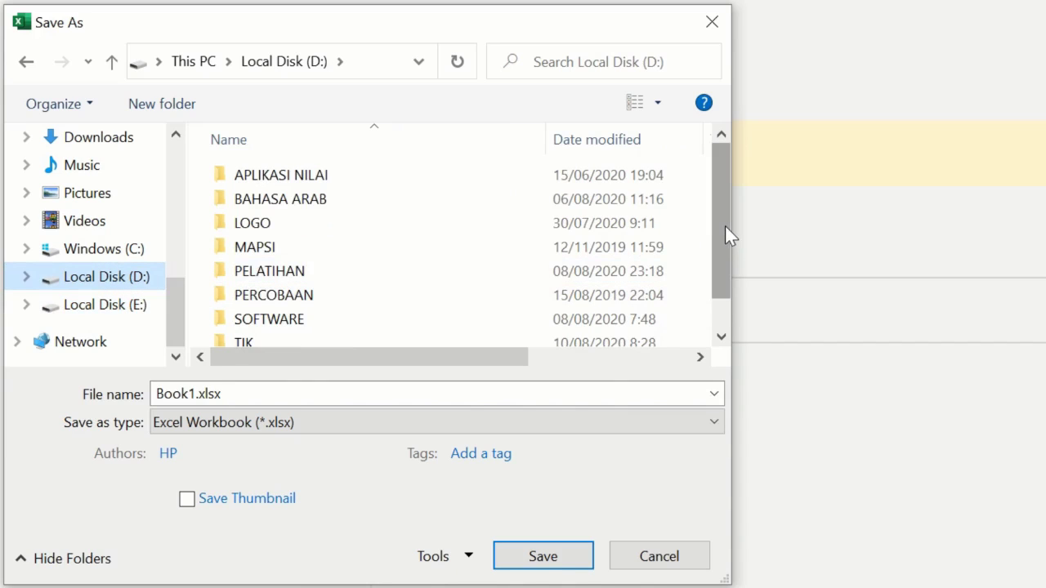
drag(725, 231, 726, 260)
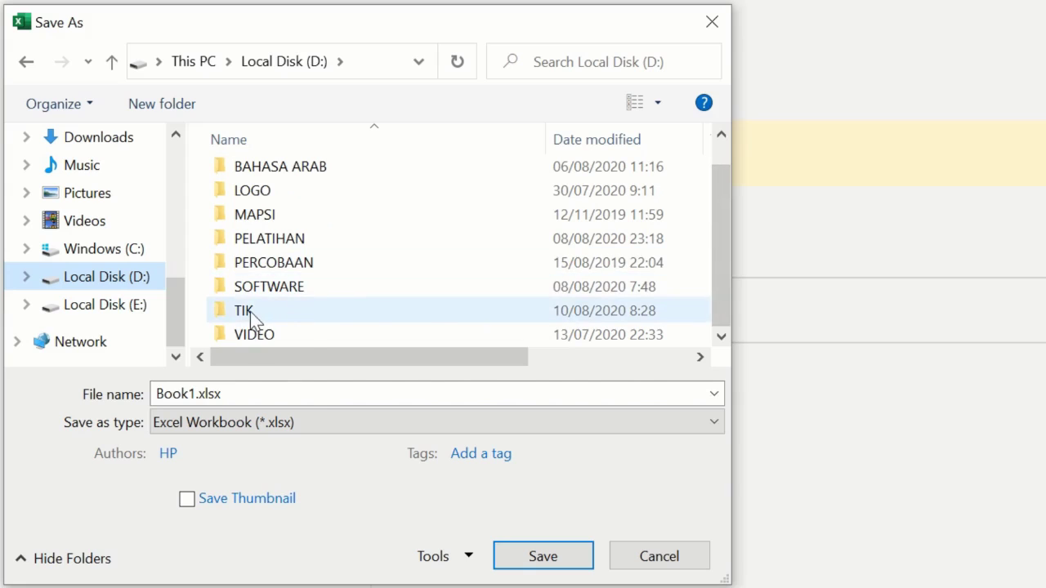
mouse_move(250, 311)
mouse_move(295, 311)
scroll(721, 280, up, 2)
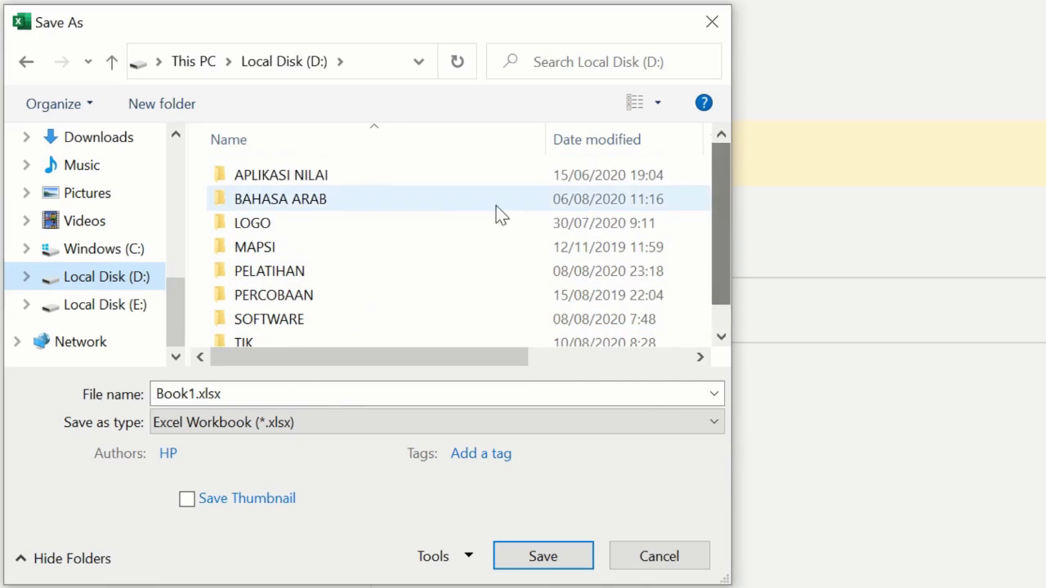
scroll(724, 245, down, 1)
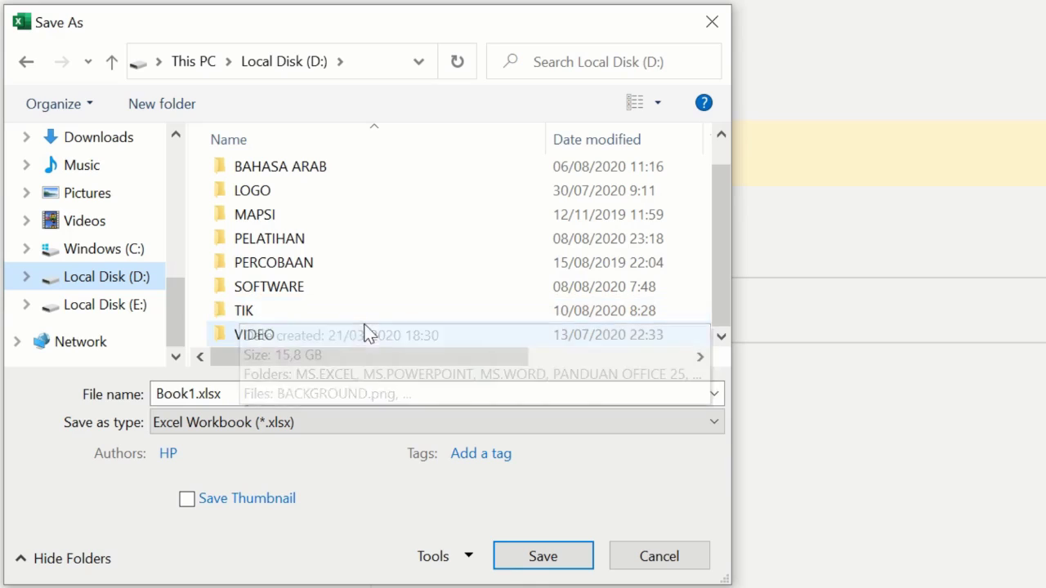
click(264, 311)
click(264, 311)
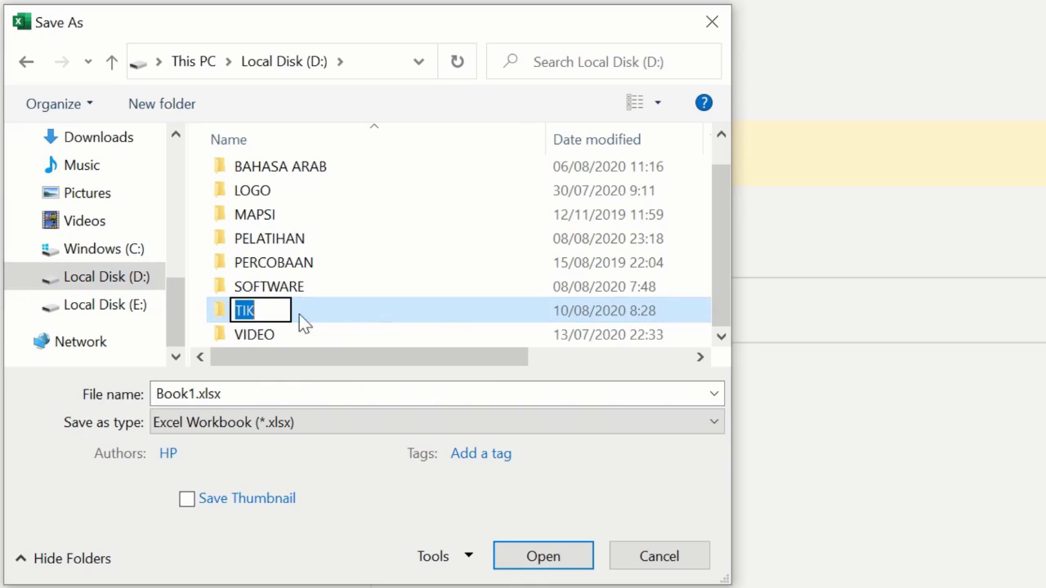
click(391, 248)
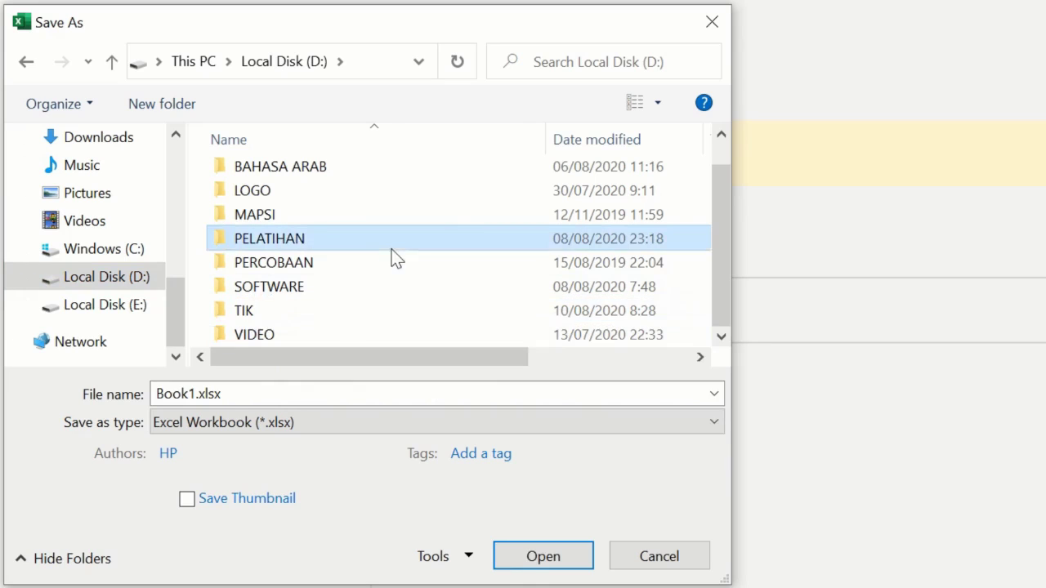
double_click(265, 311)
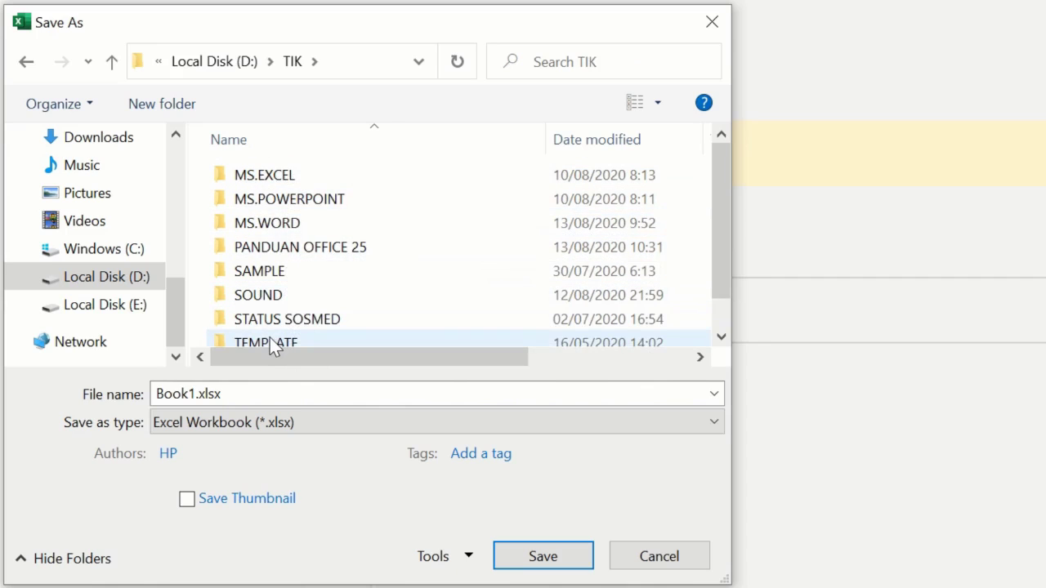
- Create a new folder named LATIHAN inside the MS.EXCEL folder
double_click(269, 176)
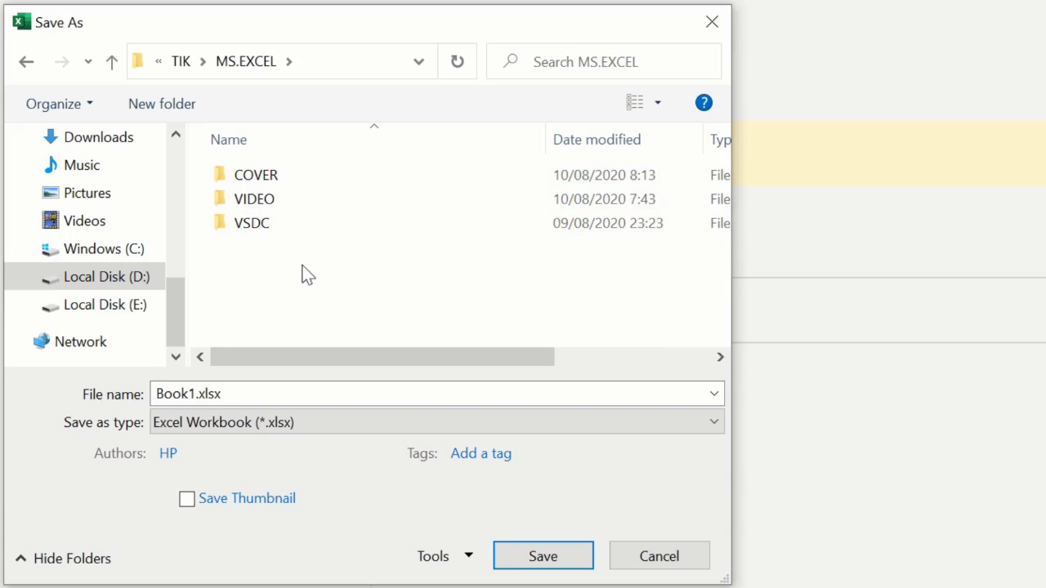
click(186, 106)
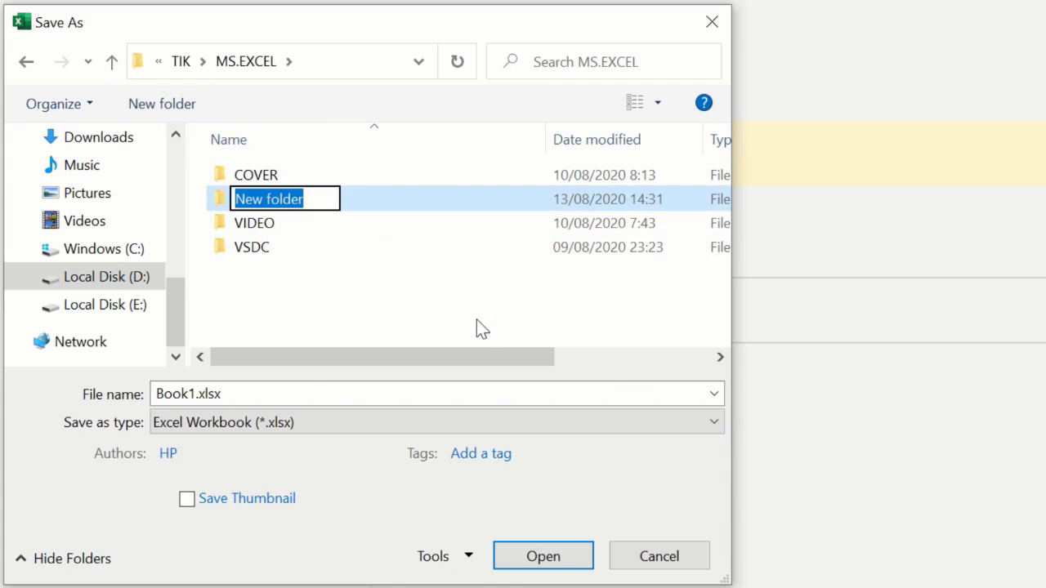
text(LATIHAN)
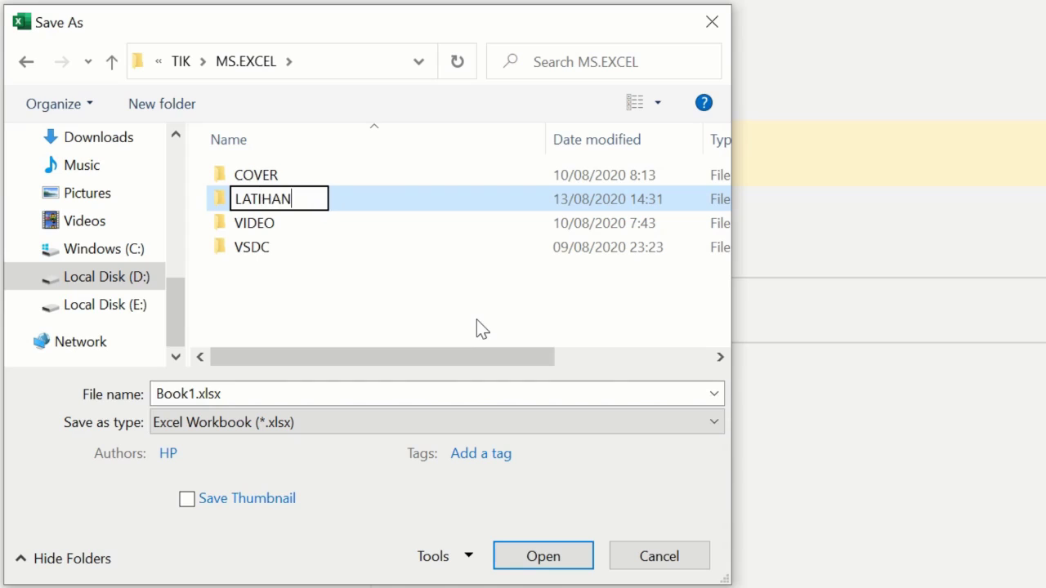
click(325, 283)
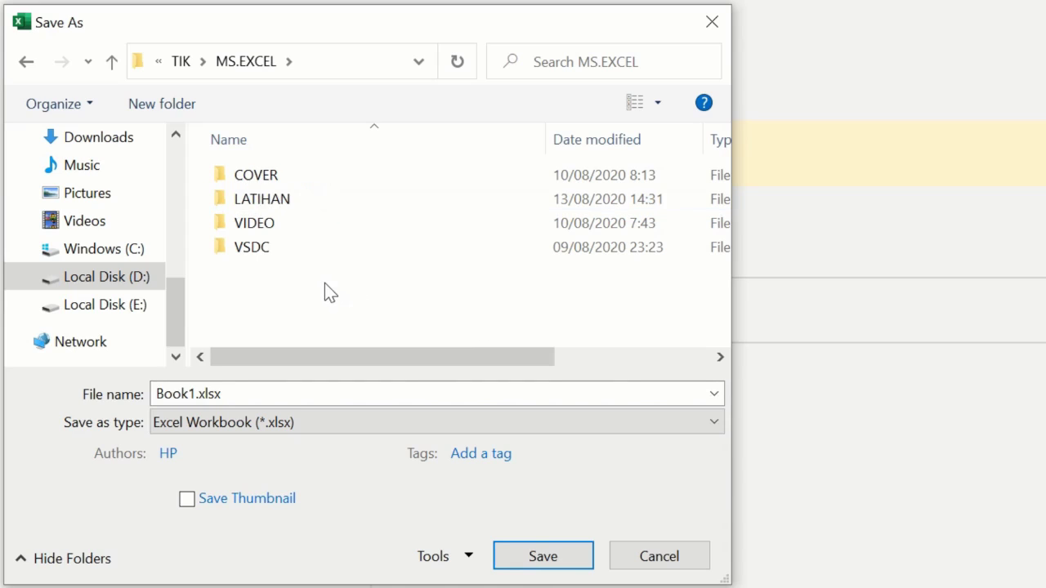
- Save the workbook in the LATIHAN folder under the file name LATIHAN 1
double_click(282, 199)
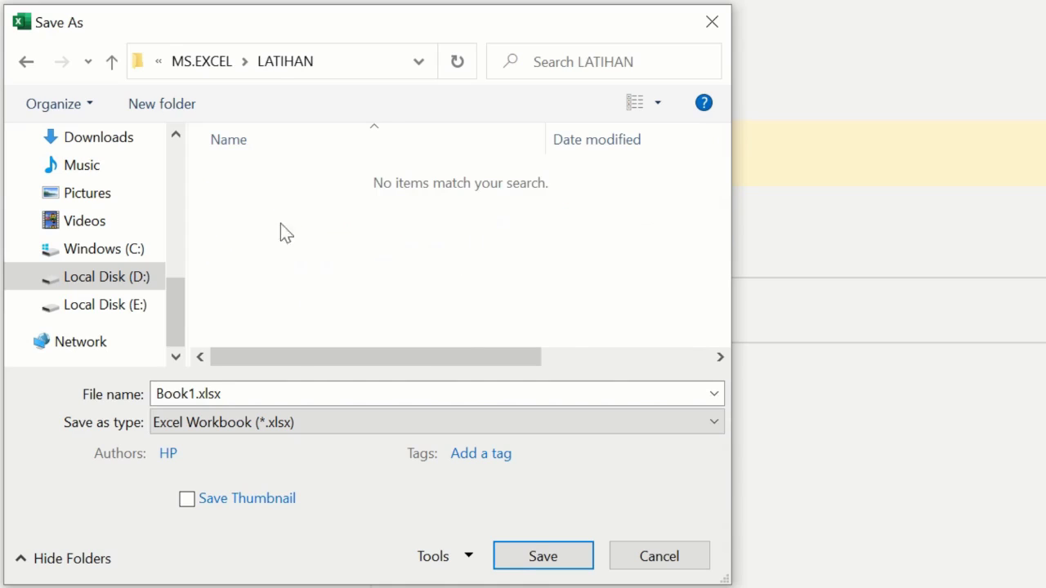
double_click(284, 394)
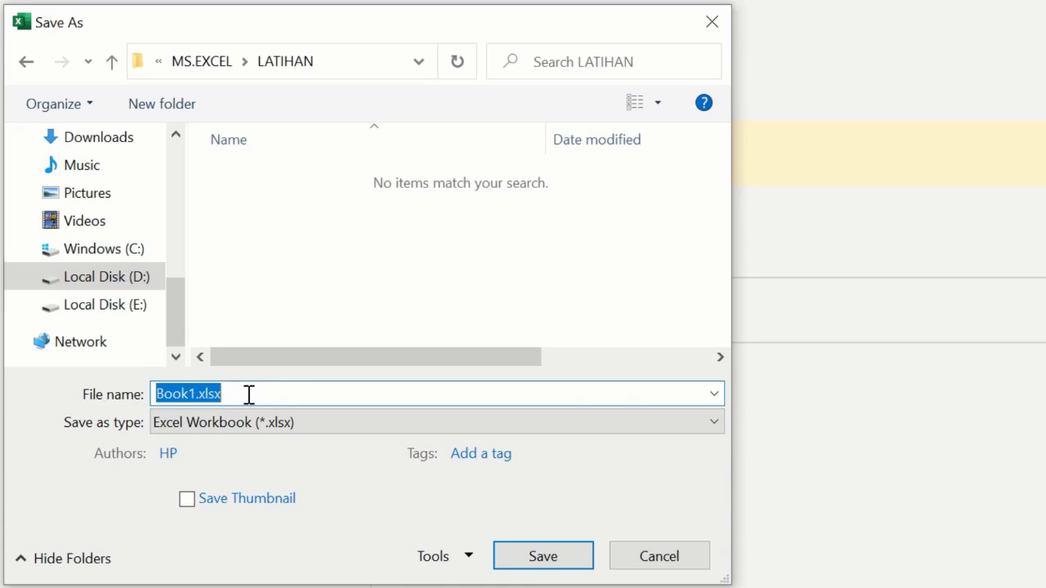
text(LAT)
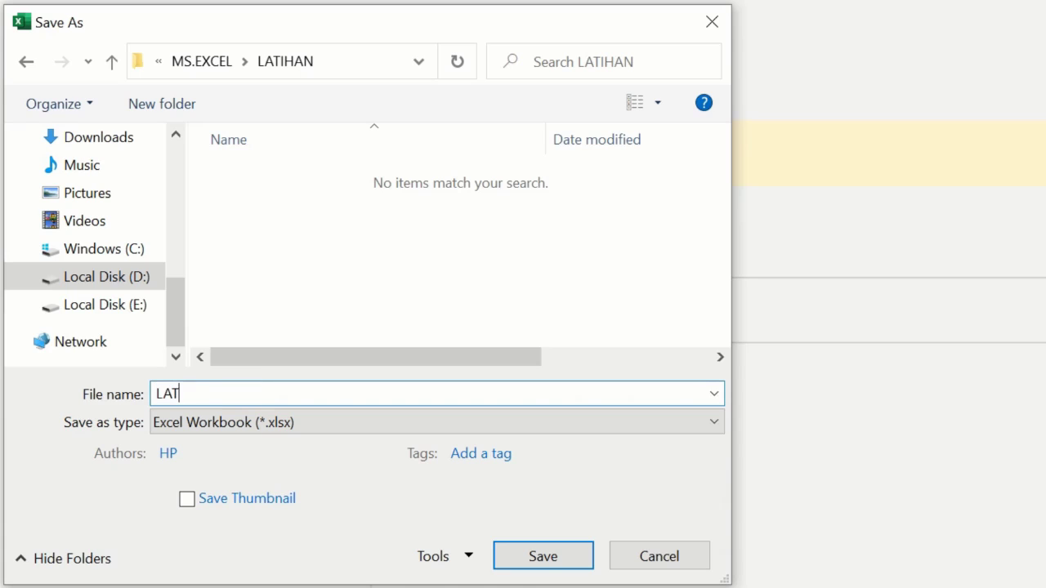
text(IHAN 1)
click(549, 562)
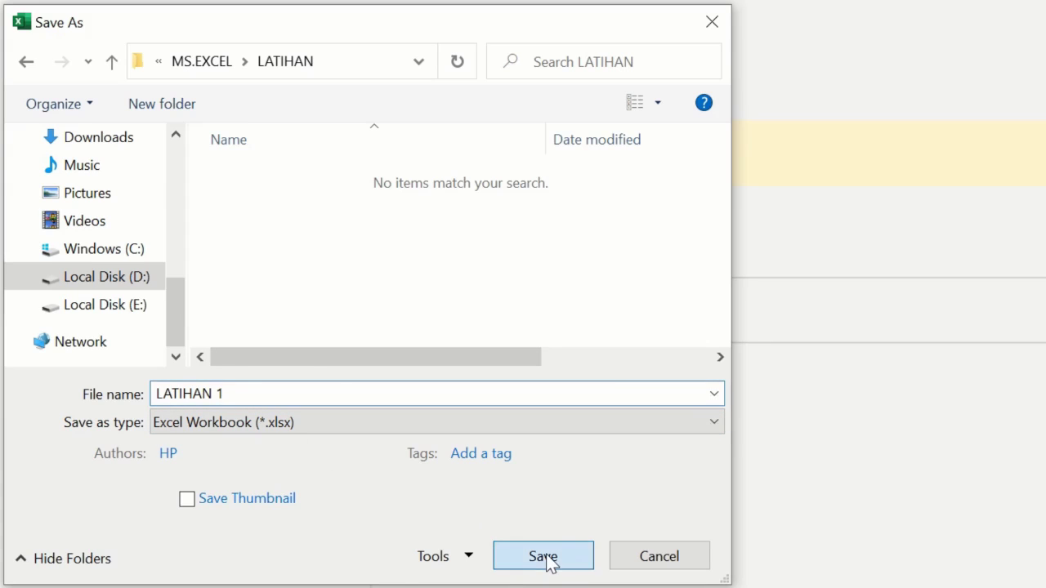